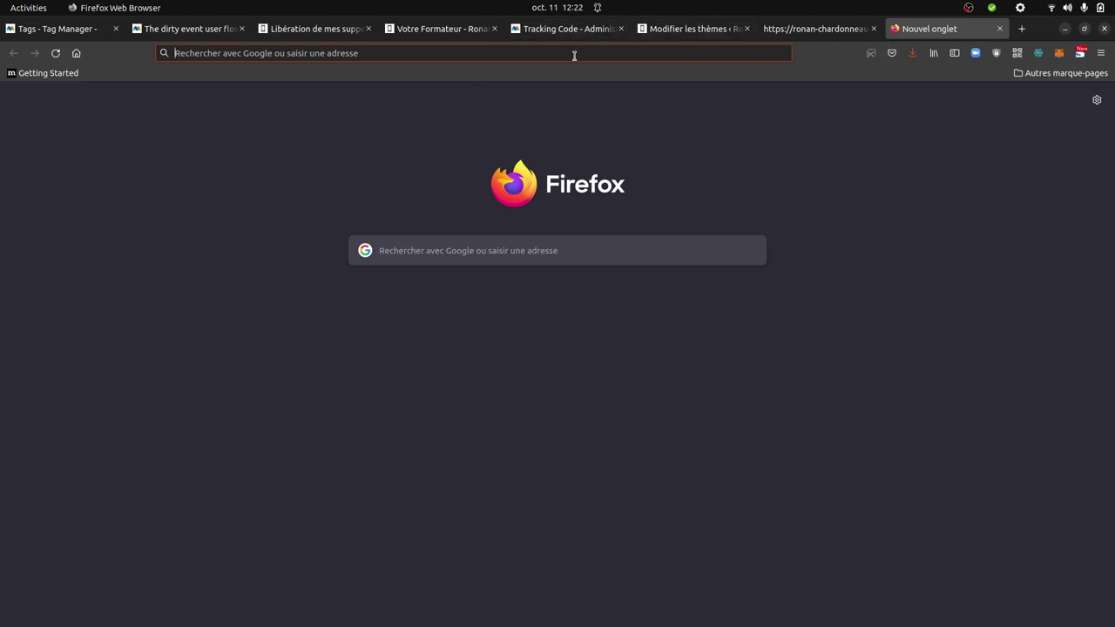
Step: Load the Matomo online demo (demo.matomo) in a new tab from the 'dem' address-bar suggestion
text(dem)
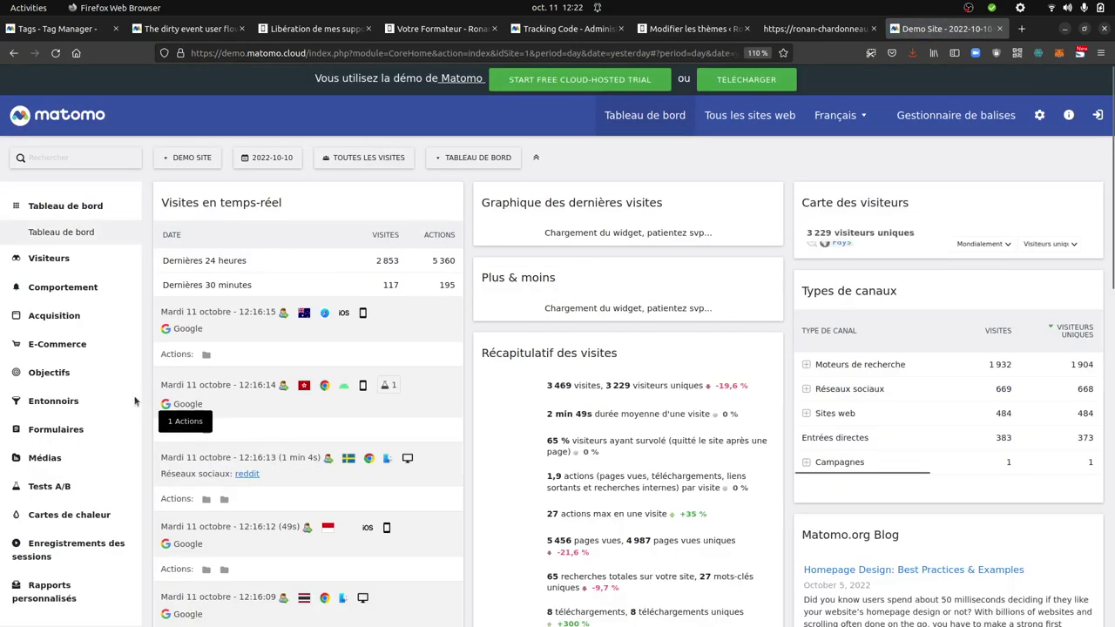
Step: Open Comportement > Flux d'utilisateurs for Demo Site, keeping 'URL de la page' as the Source
click(79, 315)
click(65, 262)
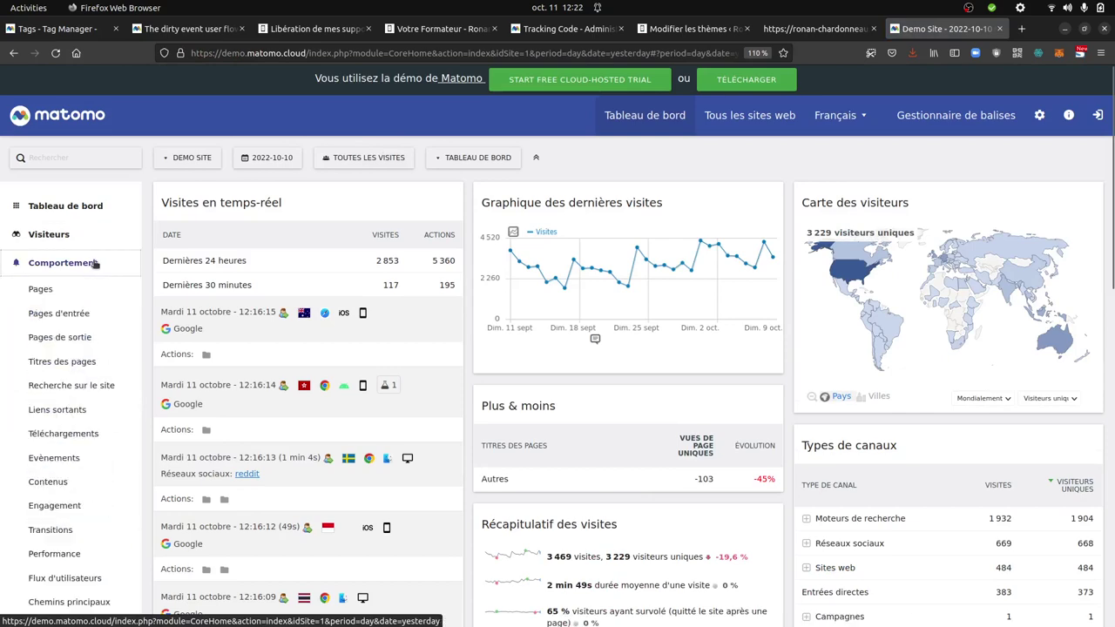
scroll(51, 567, down, 3)
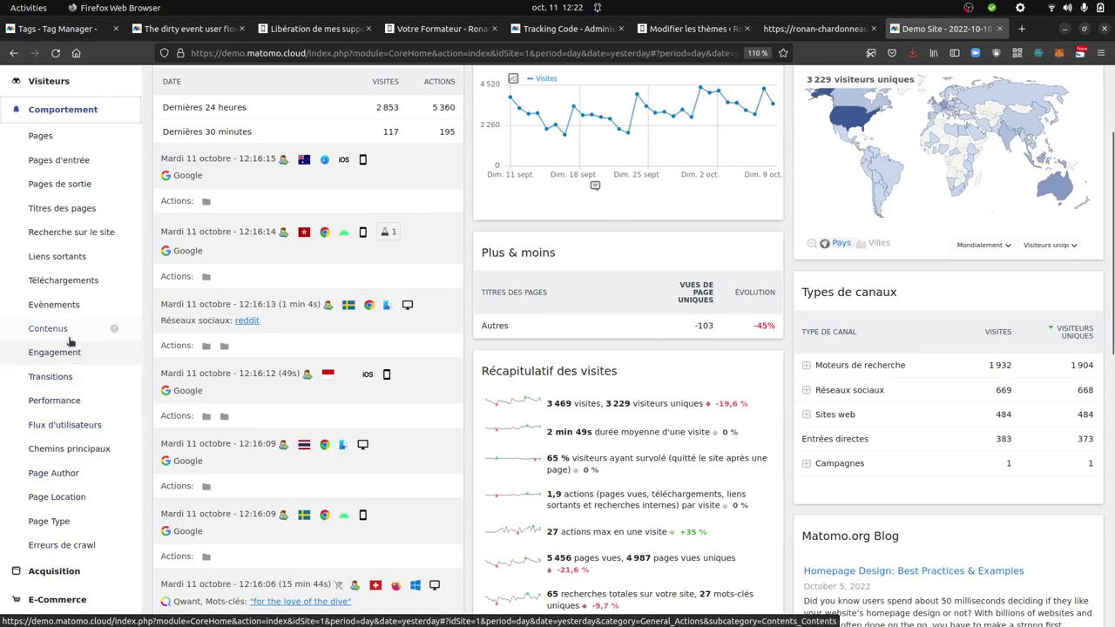
click(86, 427)
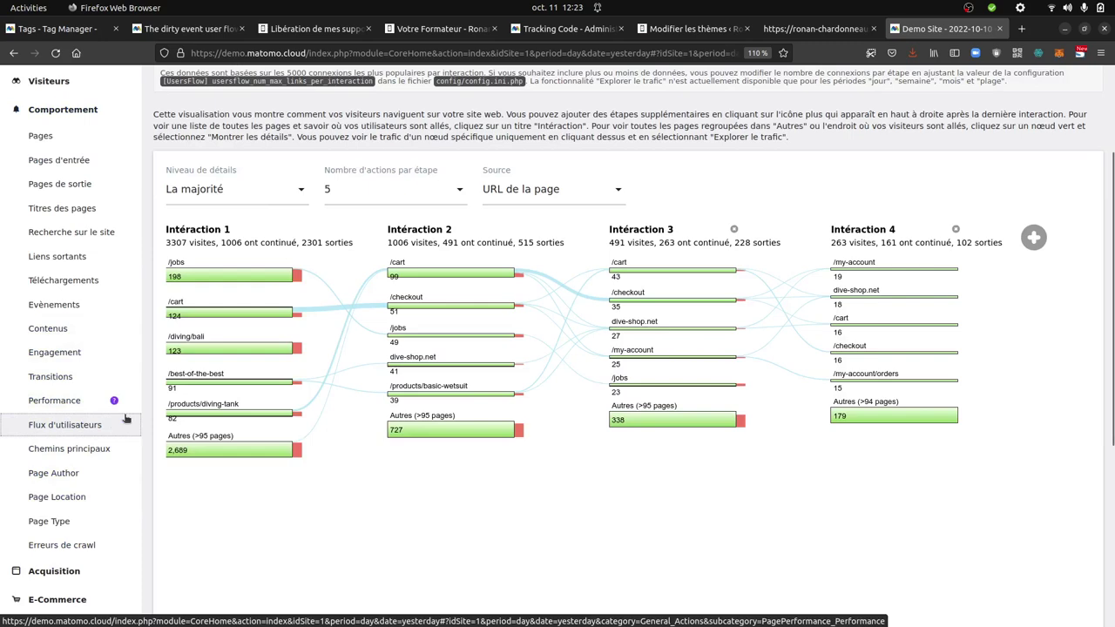
click(557, 268)
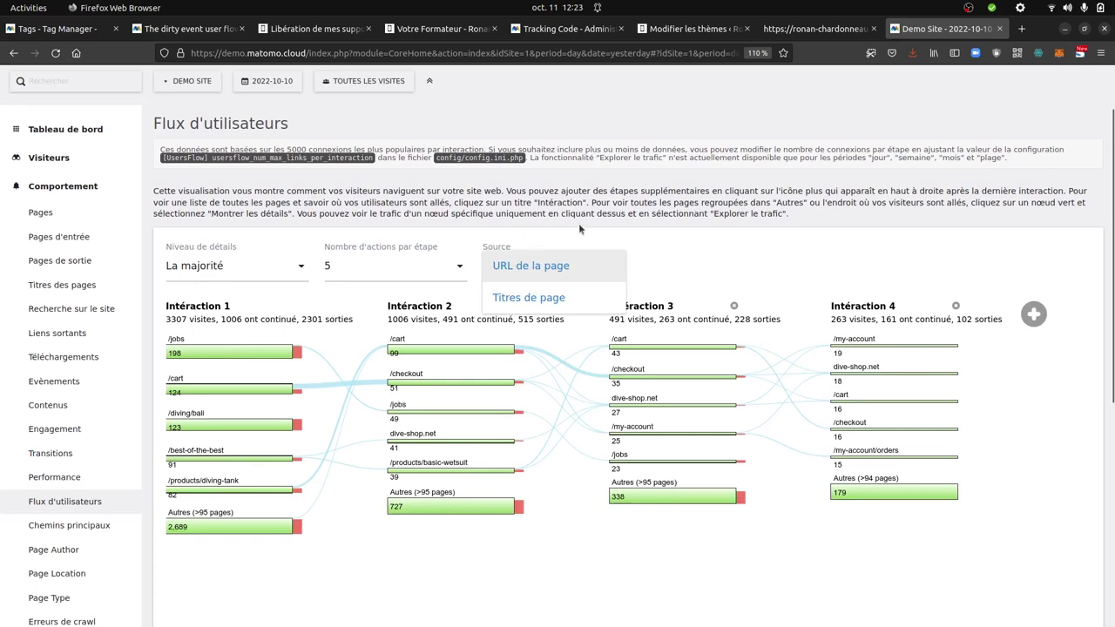
click(535, 238)
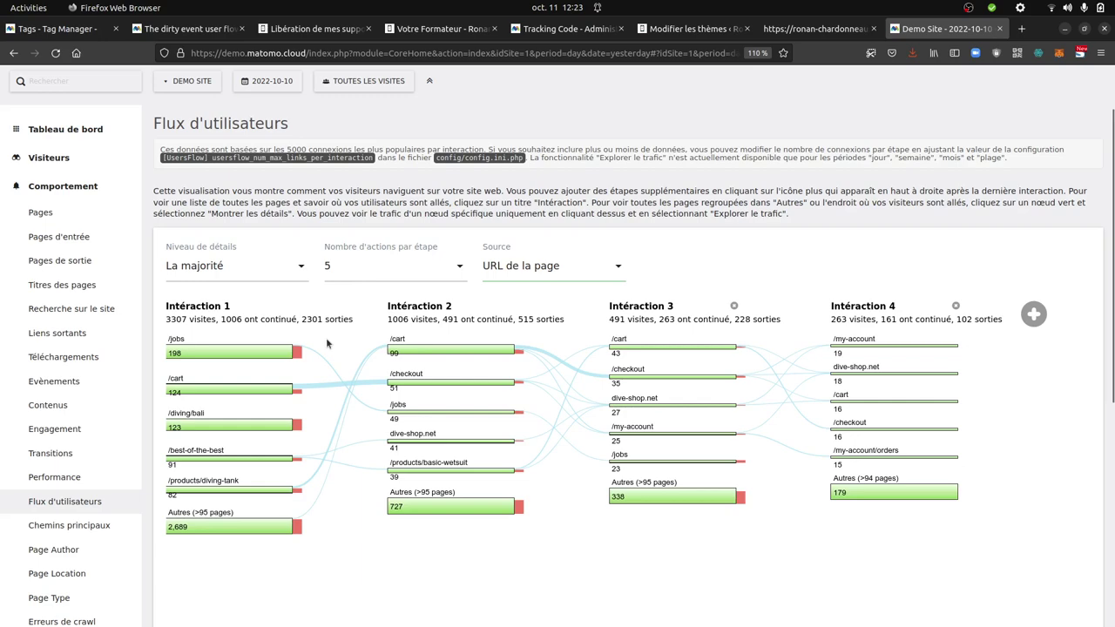
scroll(439, 257, up, 2)
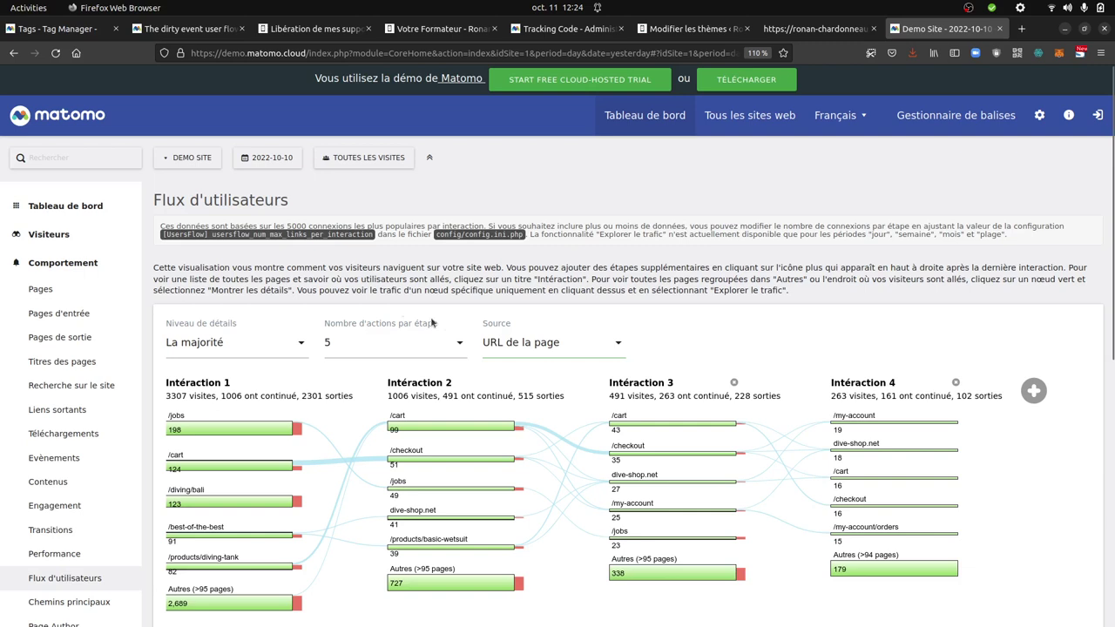
mouse_move(228, 235)
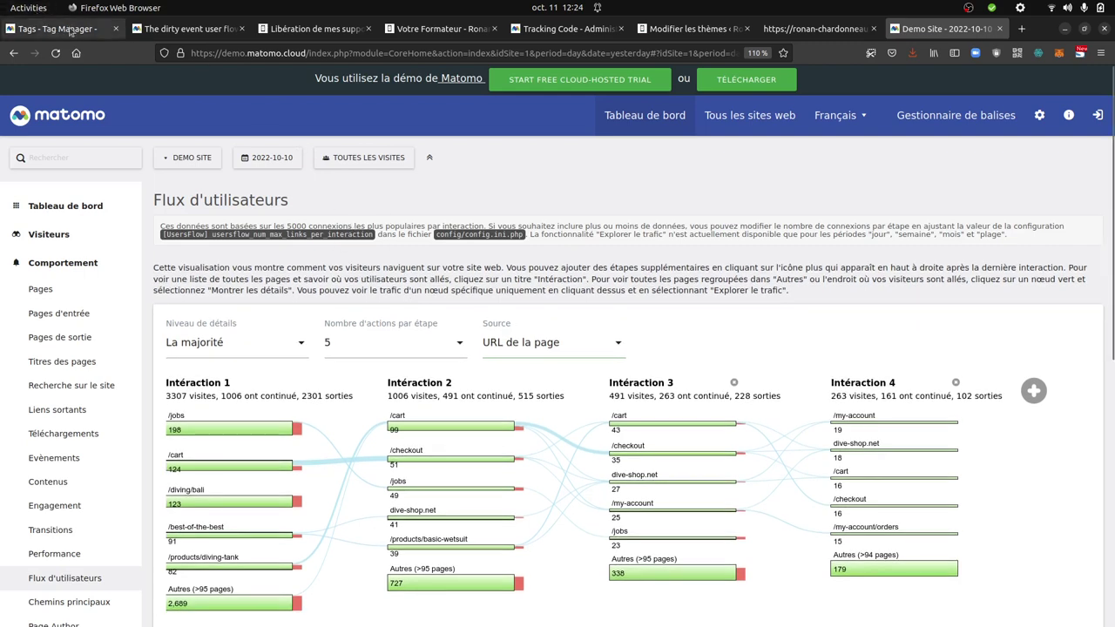
Step: Check the blog post's tag debug panel, then return to the Tag Manager's list of tags
click(288, 33)
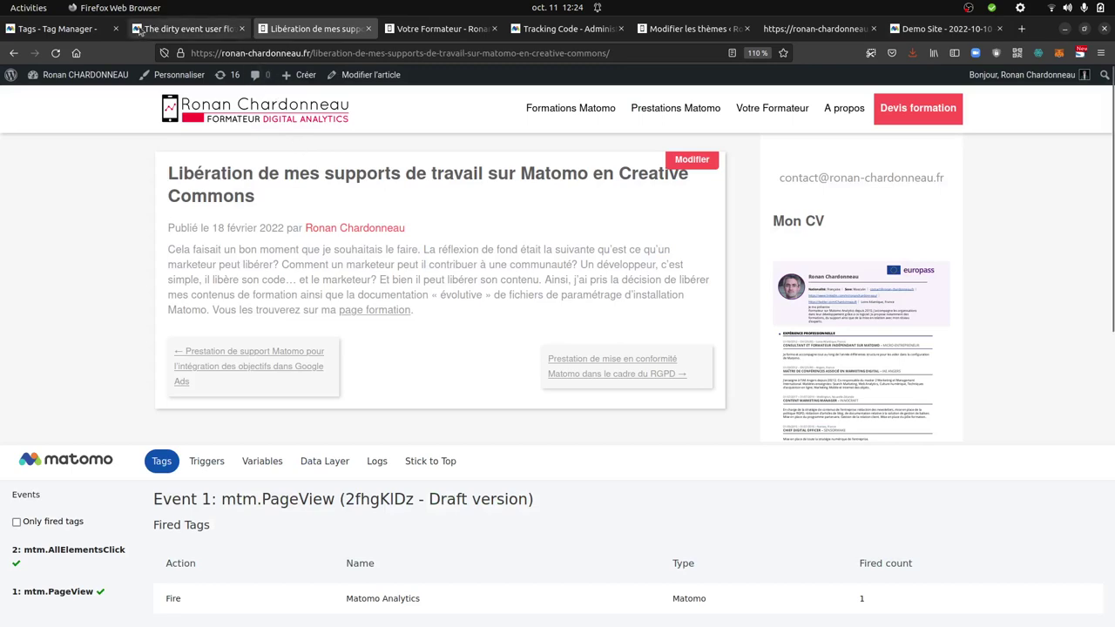
click(101, 32)
click(87, 331)
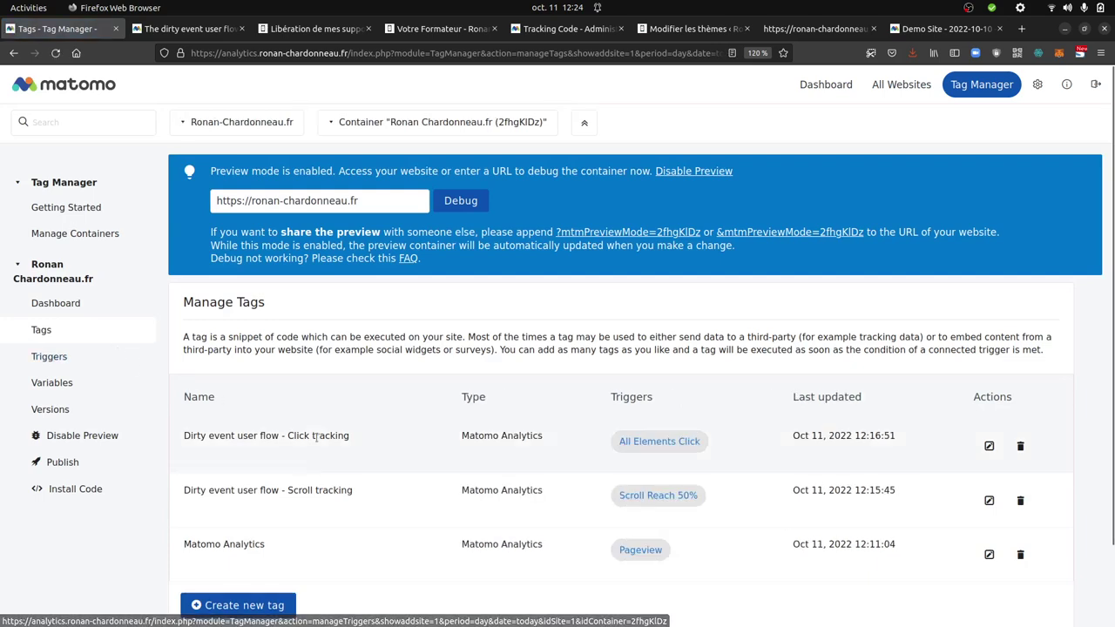
Step: Open the 'Dirty event user flow - Scroll tracking' tag's edit page
scroll(288, 476, down, 2)
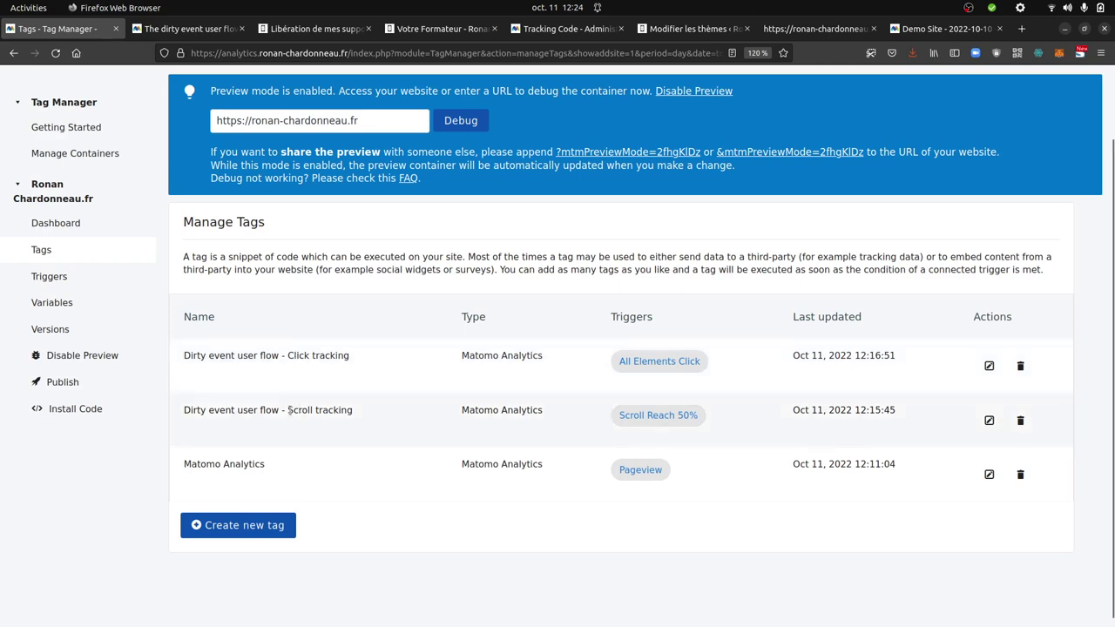
drag(288, 409, 353, 409)
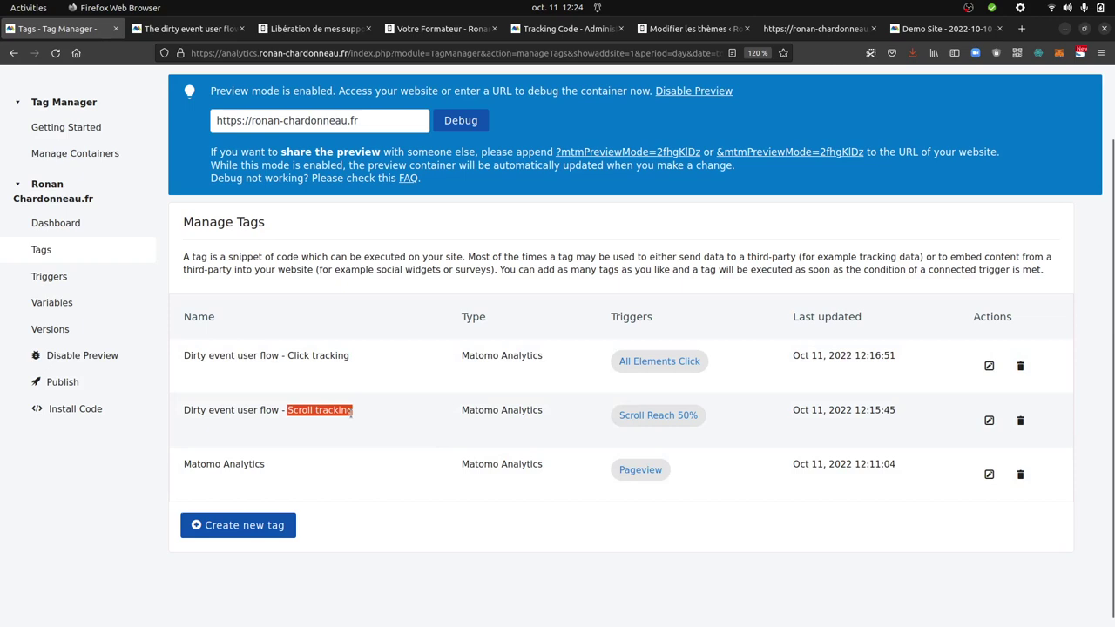
click(988, 421)
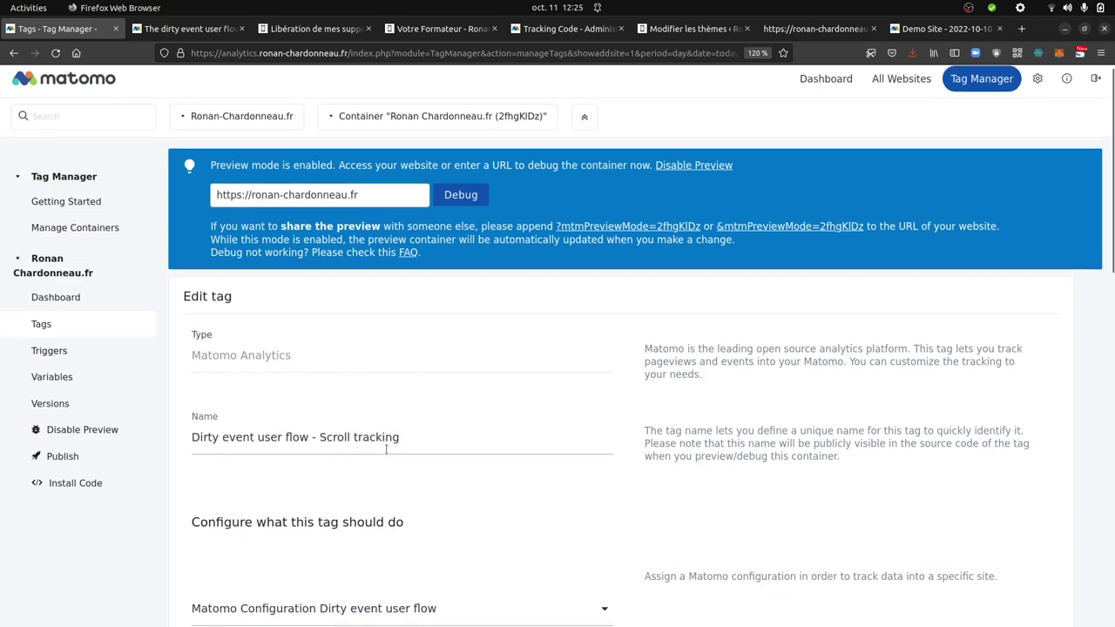
Step: Review the Scroll tracking tag's Scroll-{{PageUrl}} custom title and URL settings
scroll(355, 451, down, 5)
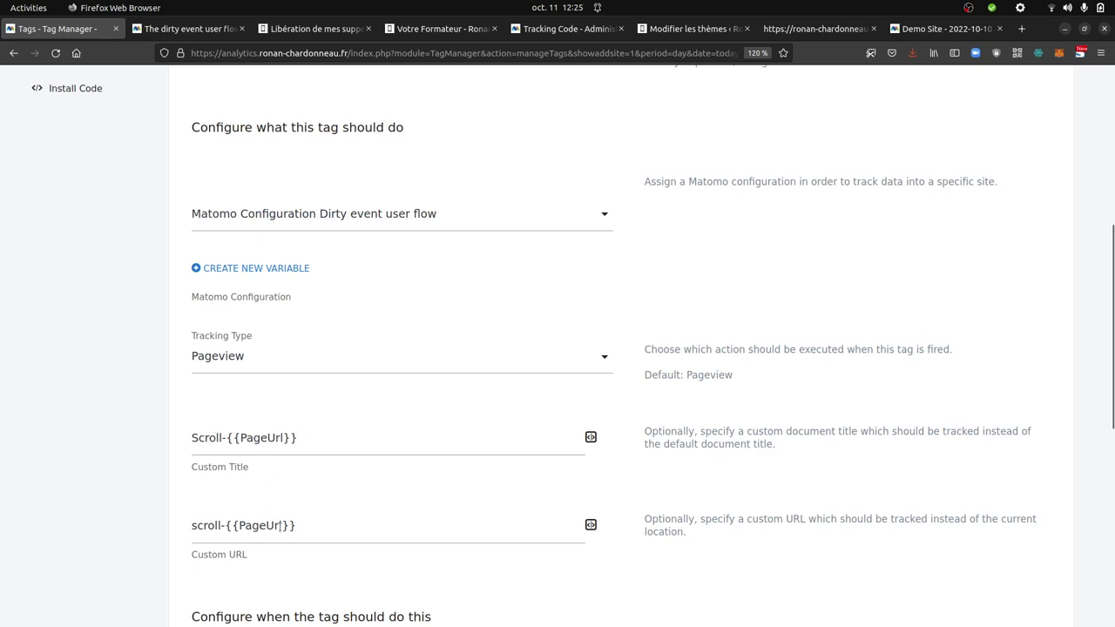
scroll(280, 525, up, 1)
scroll(280, 525, down, 2)
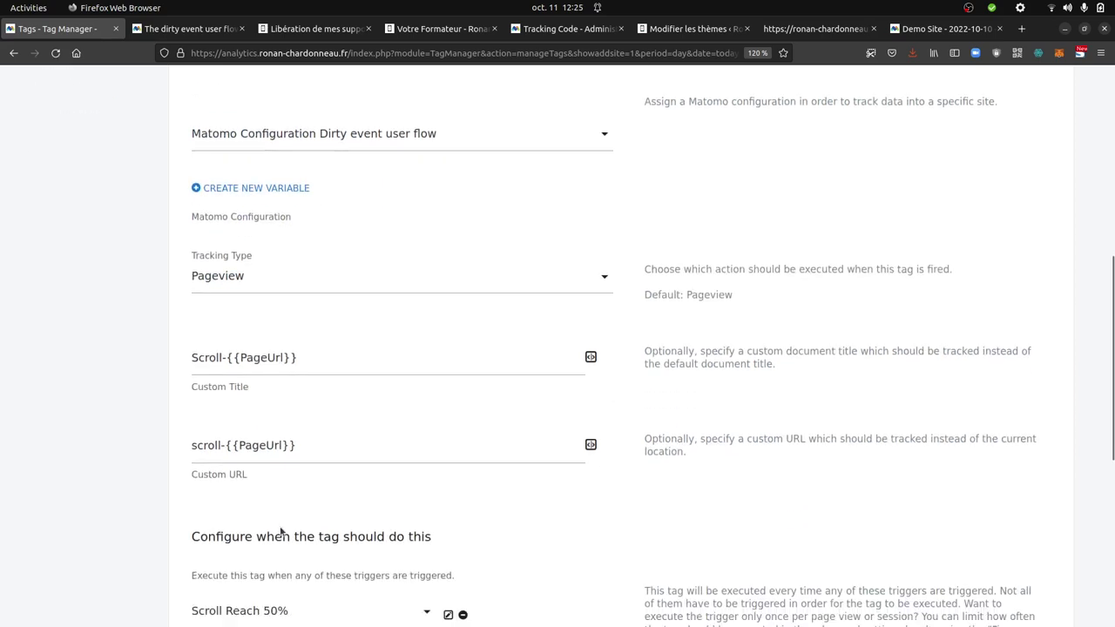
scroll(280, 530, up, 3)
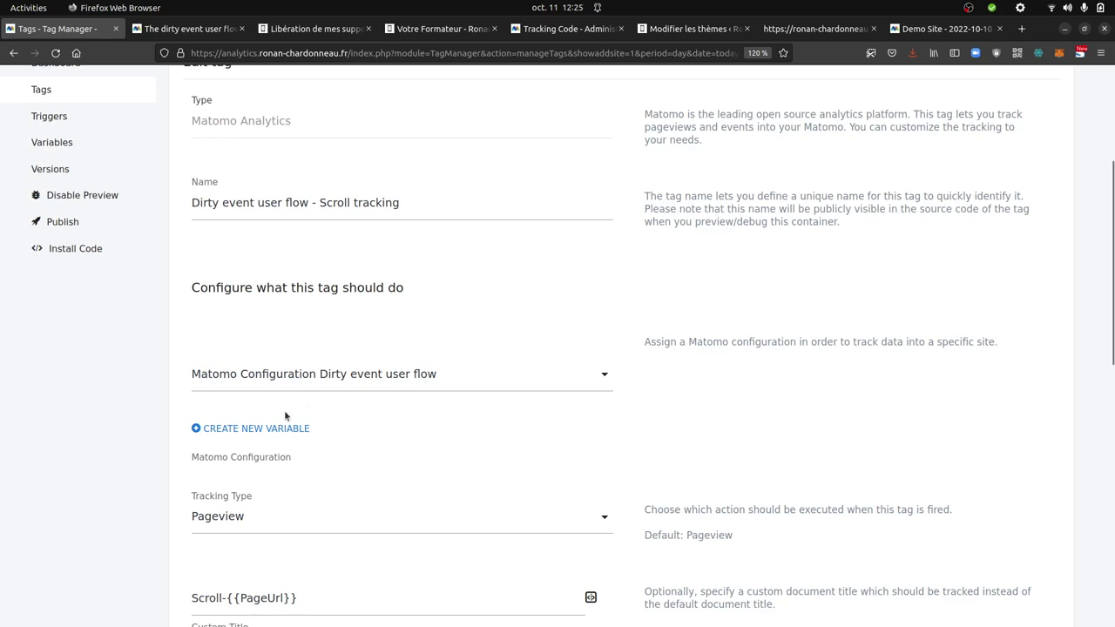
scroll(284, 411, up, 2)
scroll(315, 506, down, 4)
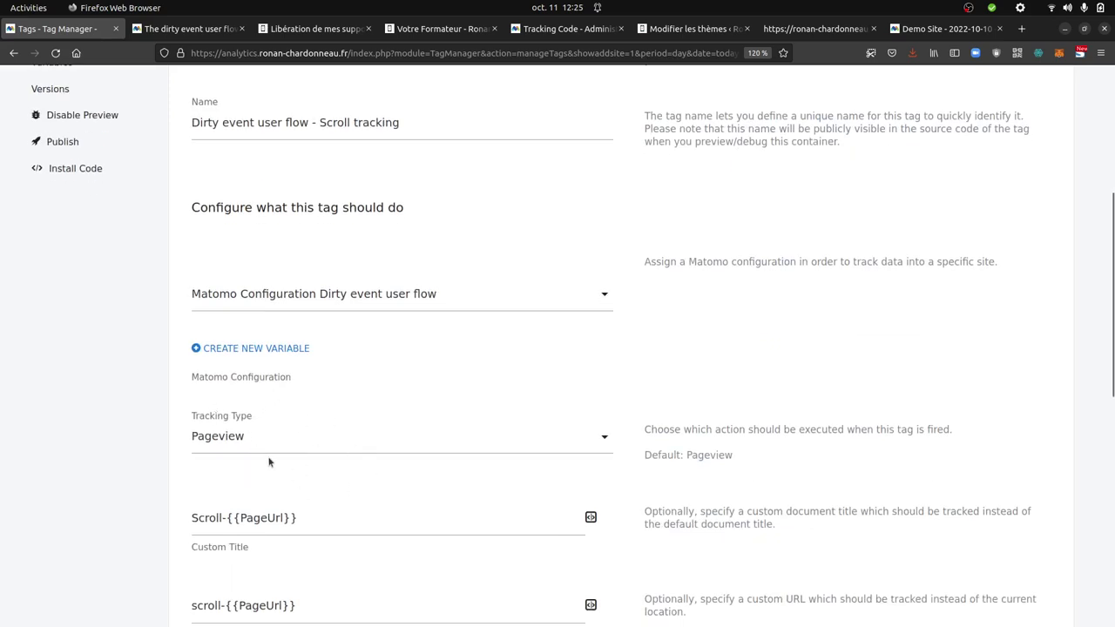
scroll(269, 461, up, 6)
scroll(276, 229, up, 2)
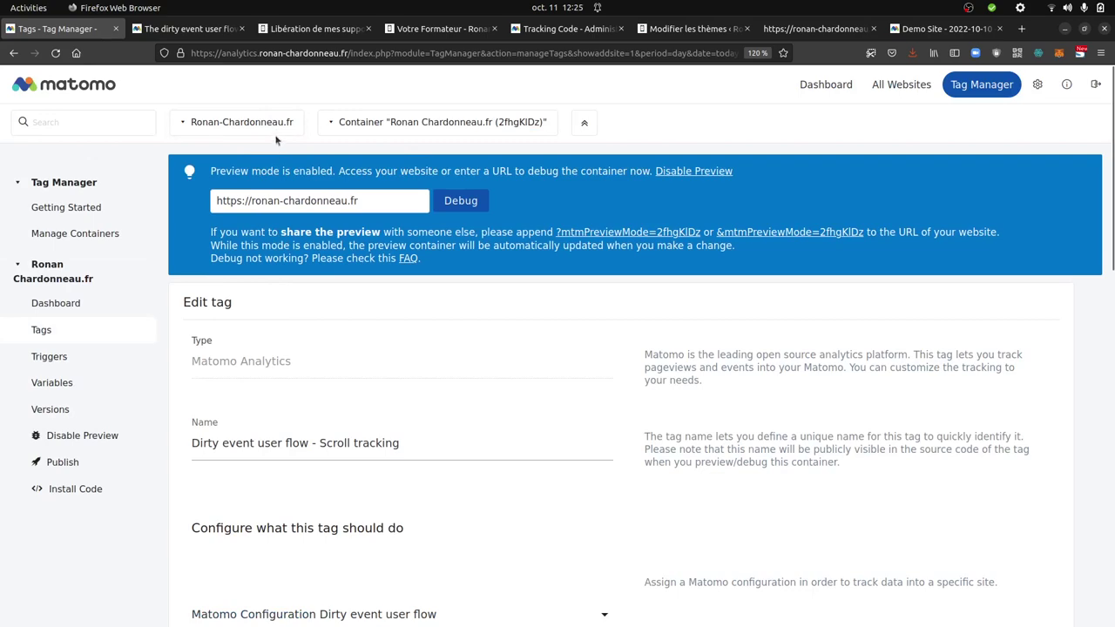
scroll(312, 331, down, 5)
scroll(314, 344, down, 1)
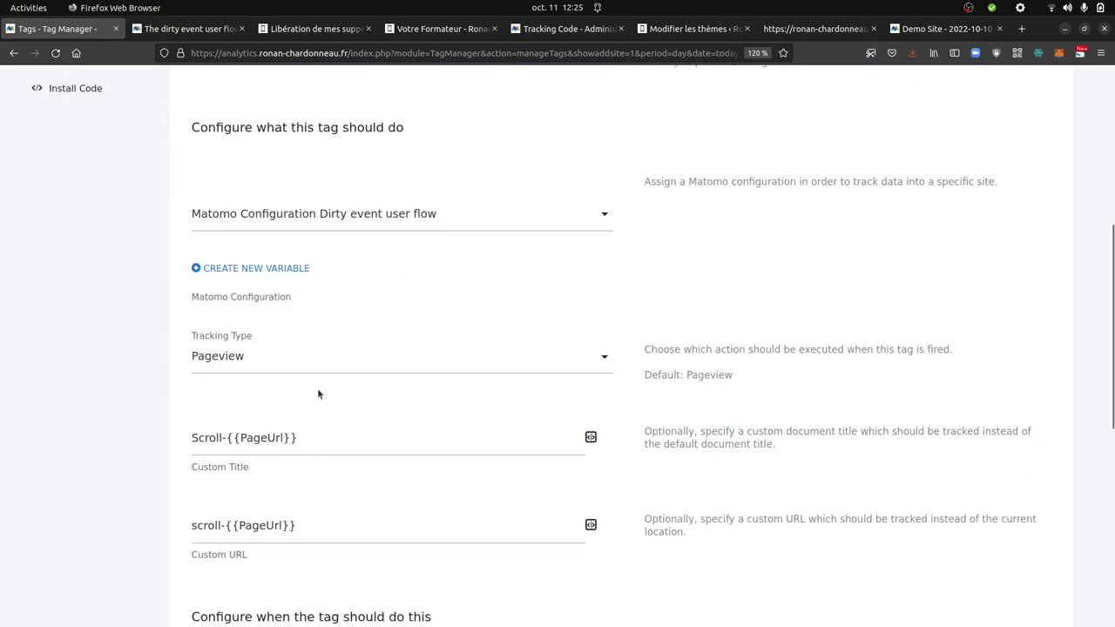
scroll(318, 394, down, 4)
scroll(319, 336, up, 8)
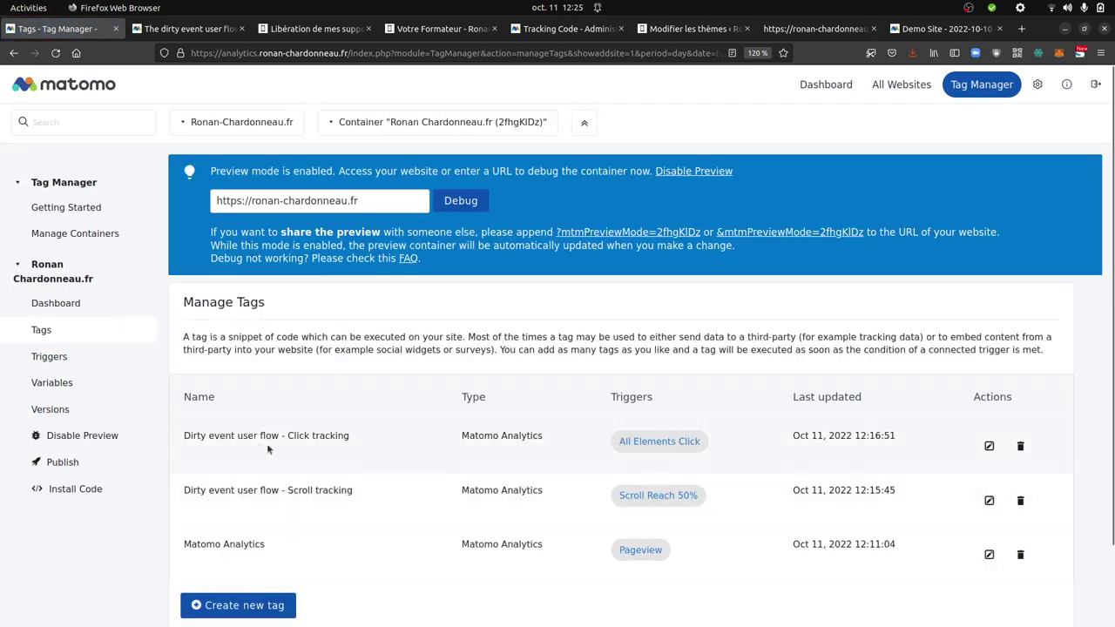
Step: Inspect the Click tracking tag's click-{{ClickText}}-{{PageUrl}} title, custom URL and All Elements Click trigger
click(989, 446)
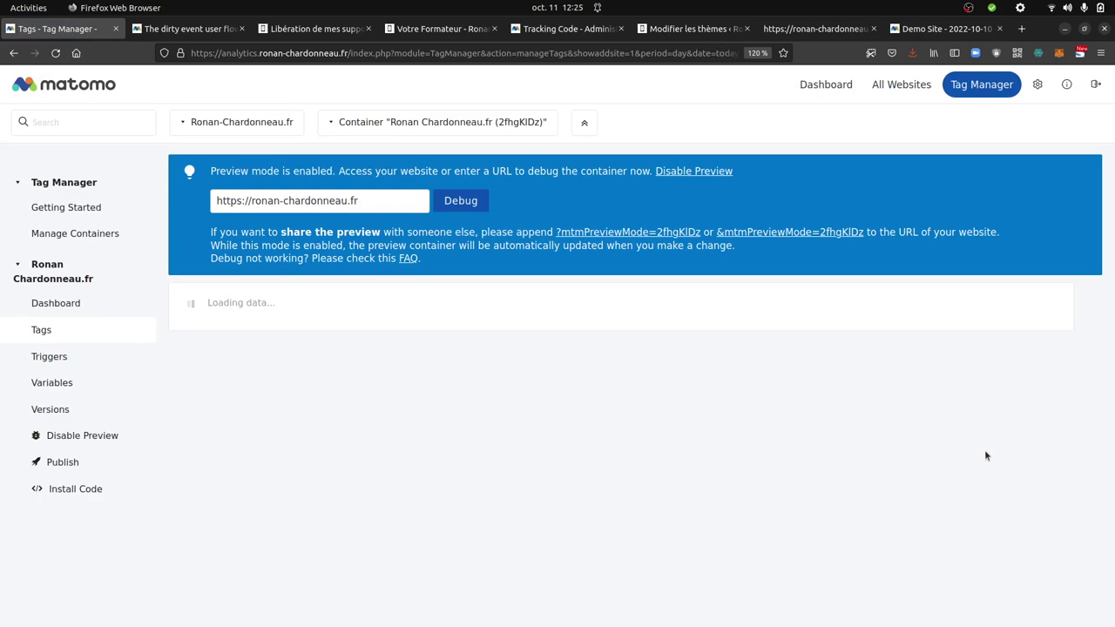
scroll(257, 400, down, 2)
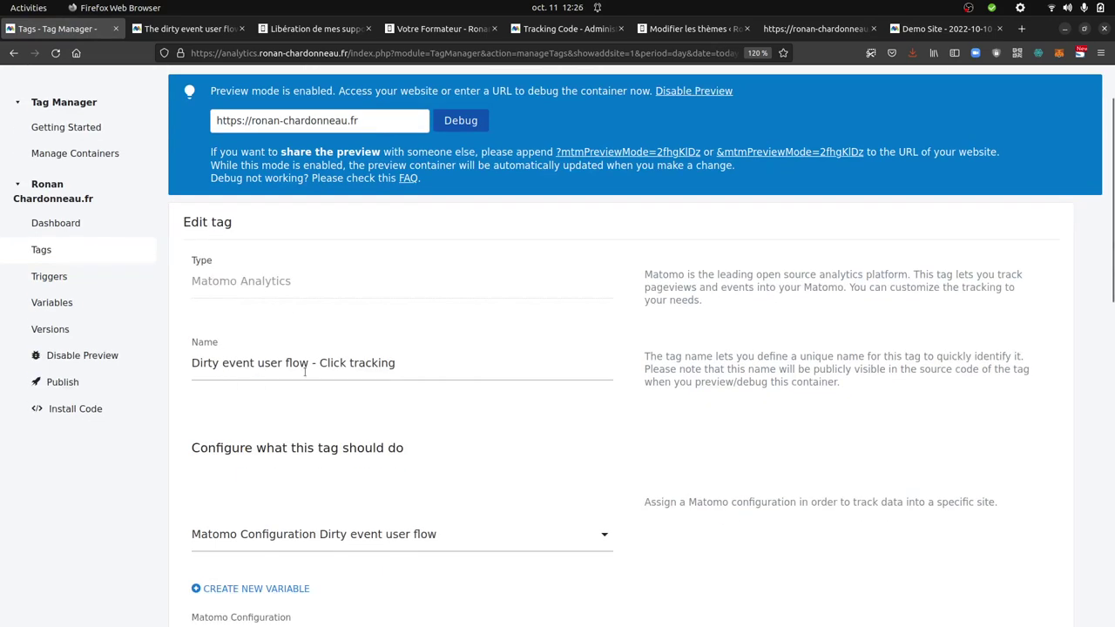
scroll(305, 372, down, 12)
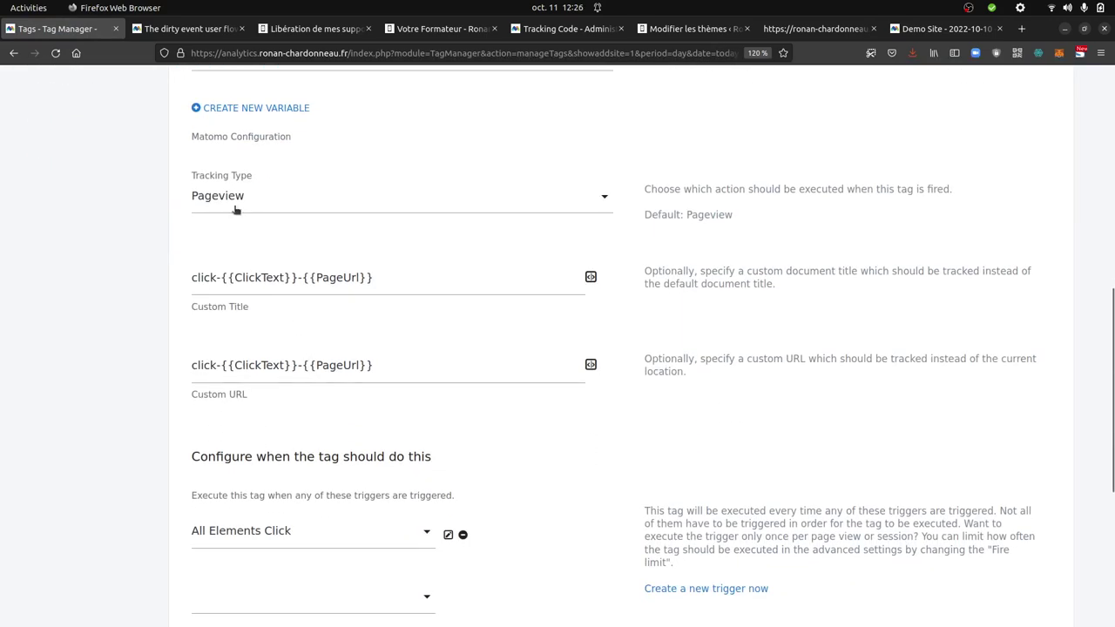
scroll(273, 471, down, 4)
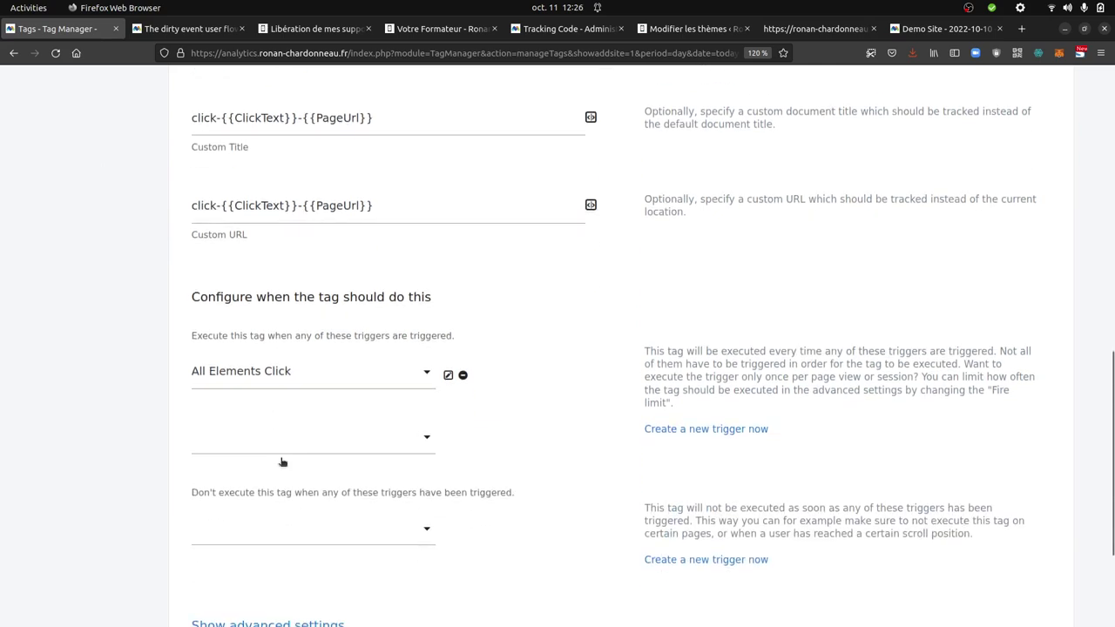
scroll(281, 461, up, 20)
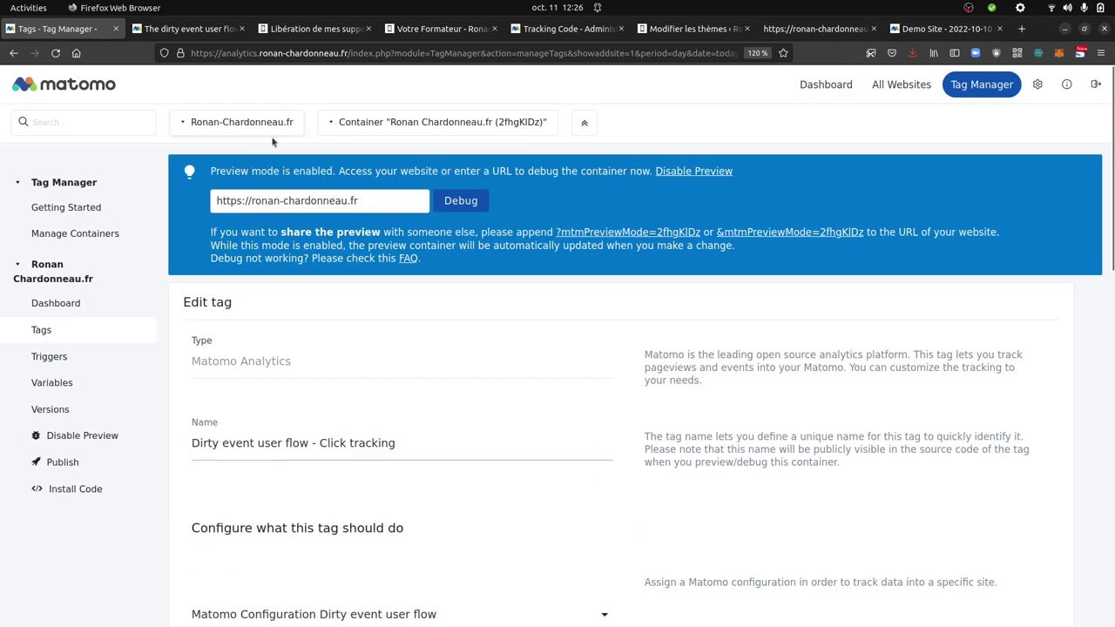
Step: Open Visitors > Visits Log from the dashboard
click(811, 92)
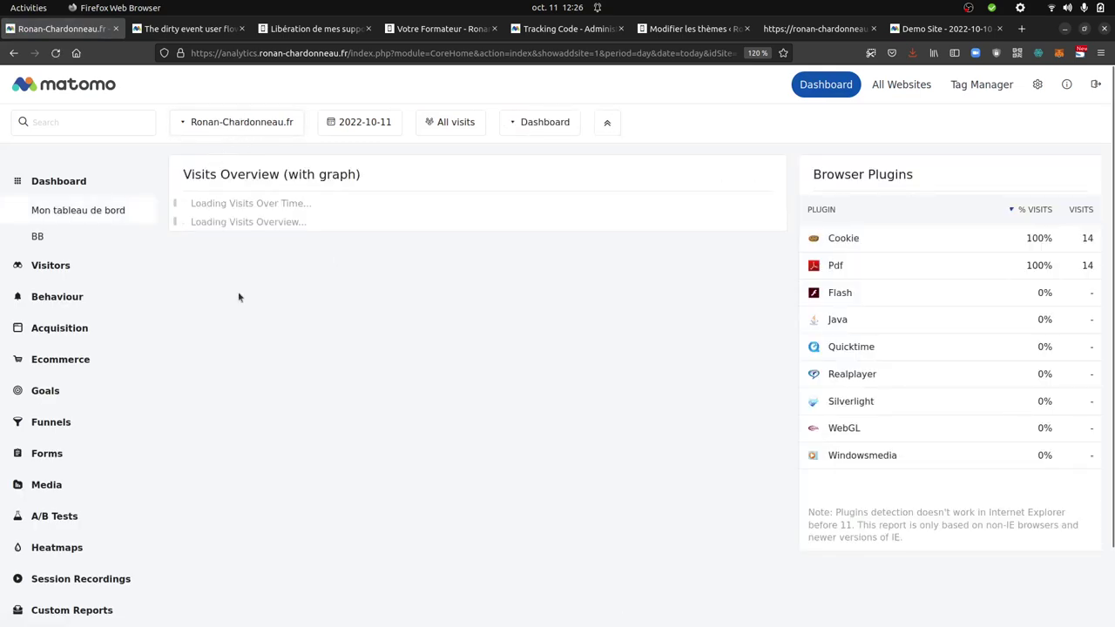
click(59, 269)
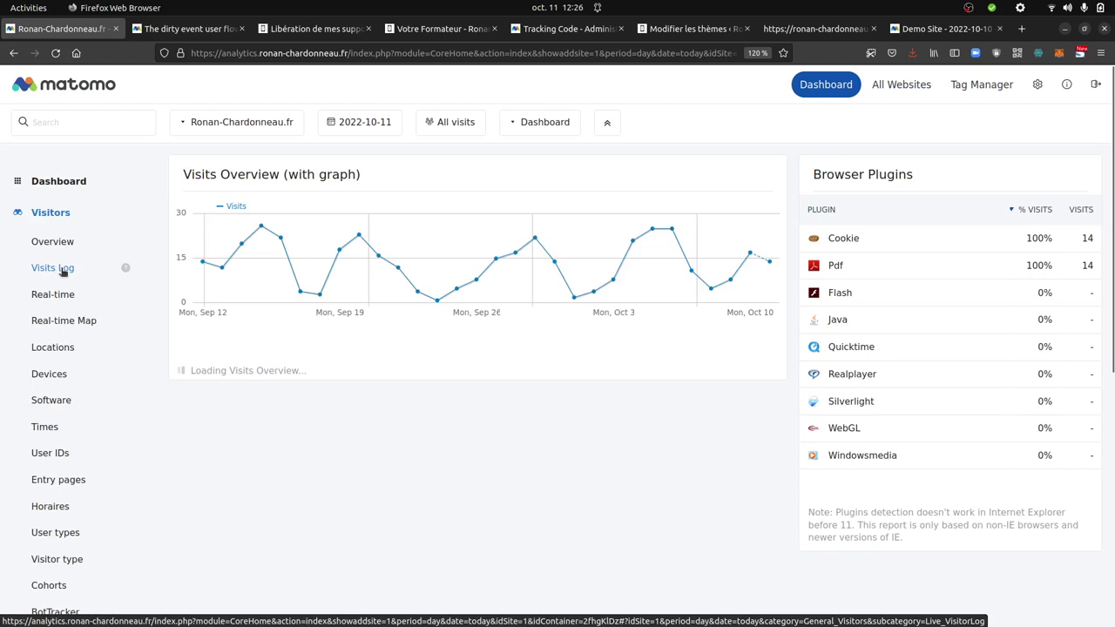
click(68, 271)
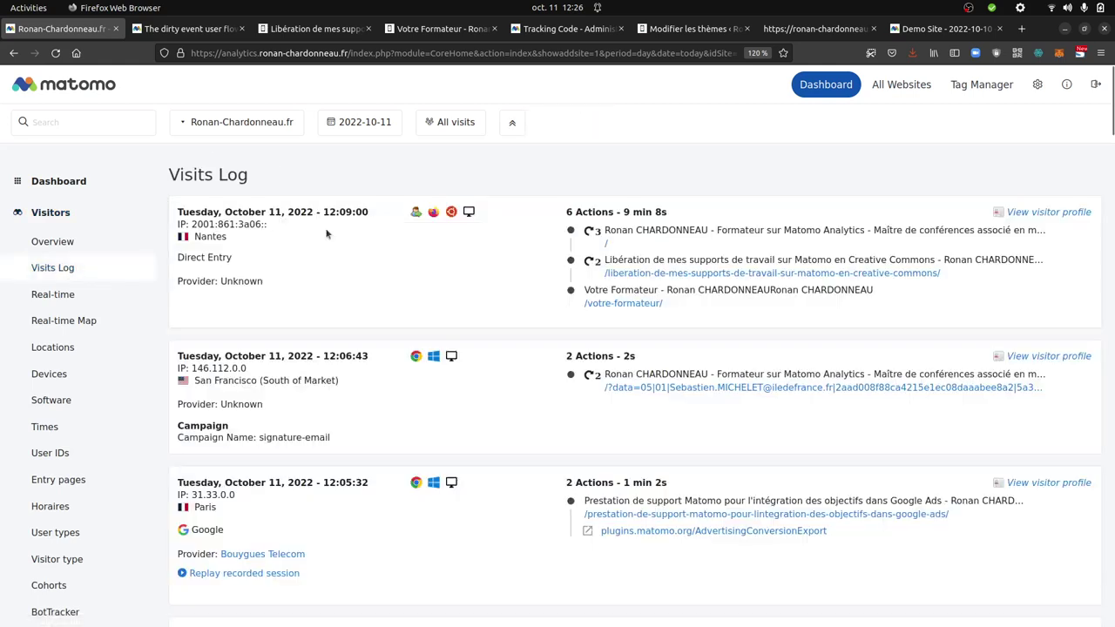
Step: Switch to The dirty event user flow site via a 'user' search and expand Behaviour
click(275, 122)
text(us)
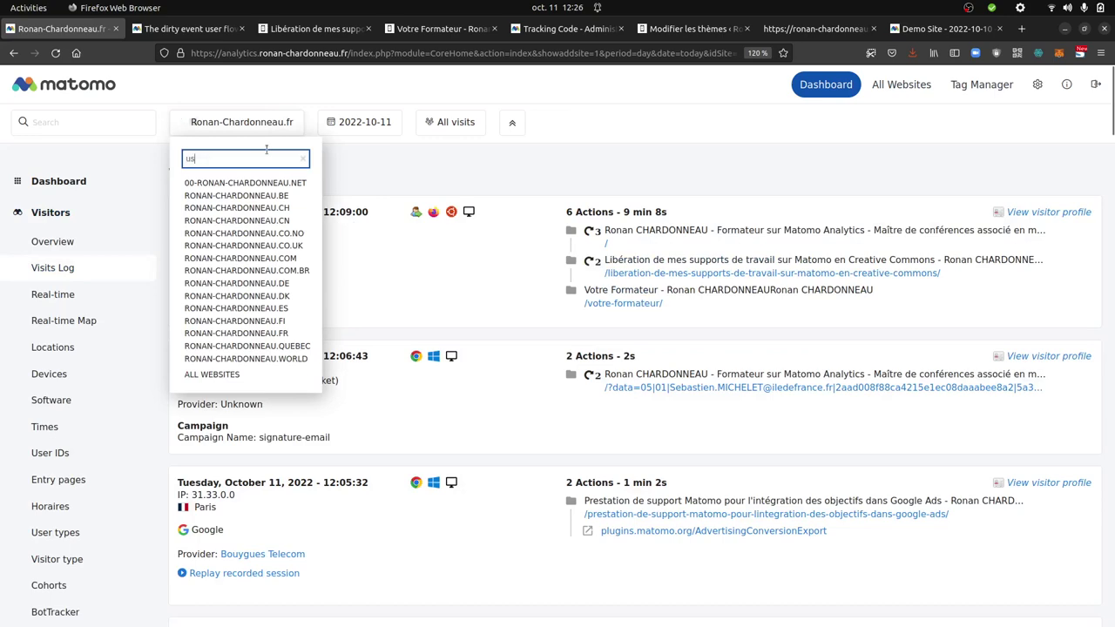
text(er)
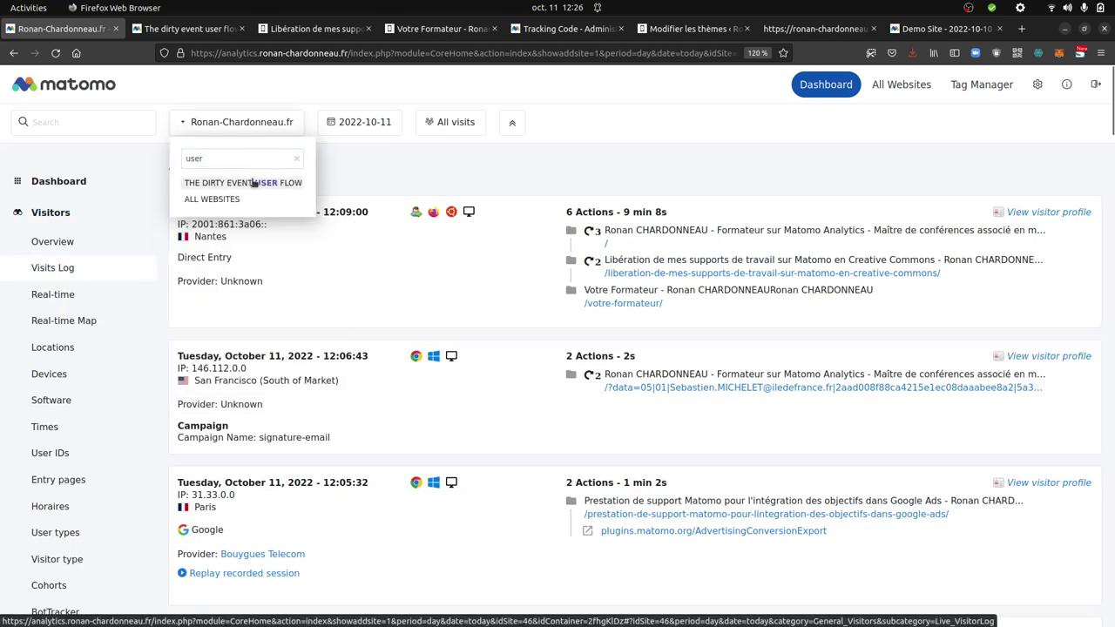
click(253, 183)
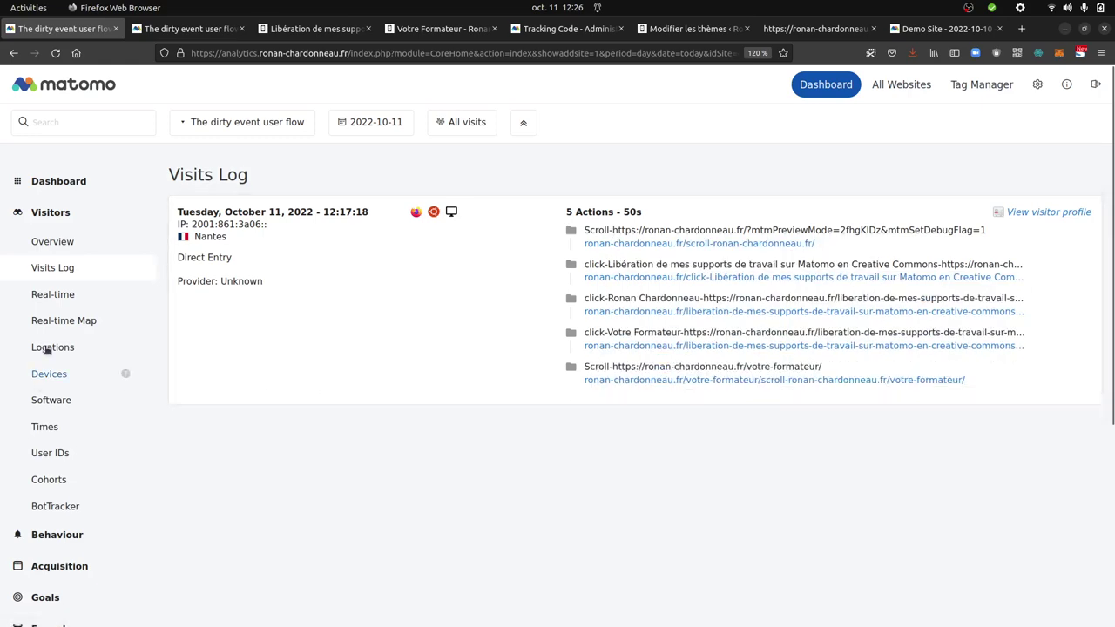
scroll(48, 349, down, 5)
click(54, 373)
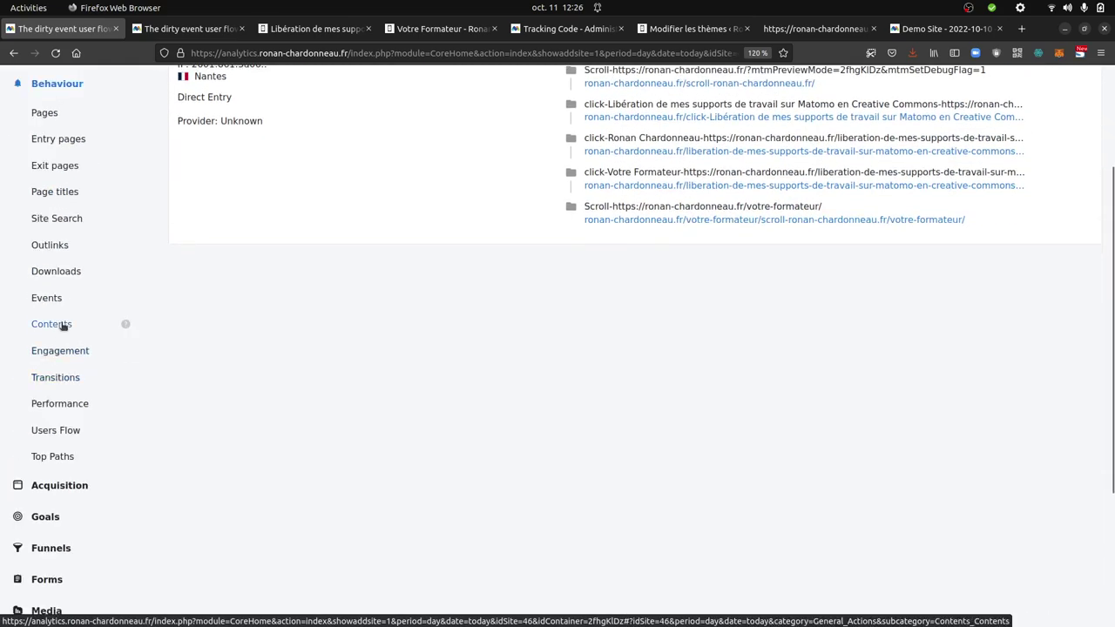
Step: Open Behaviour > Users Flow, switch Source to Page URLs, then back to Page Titles
click(57, 428)
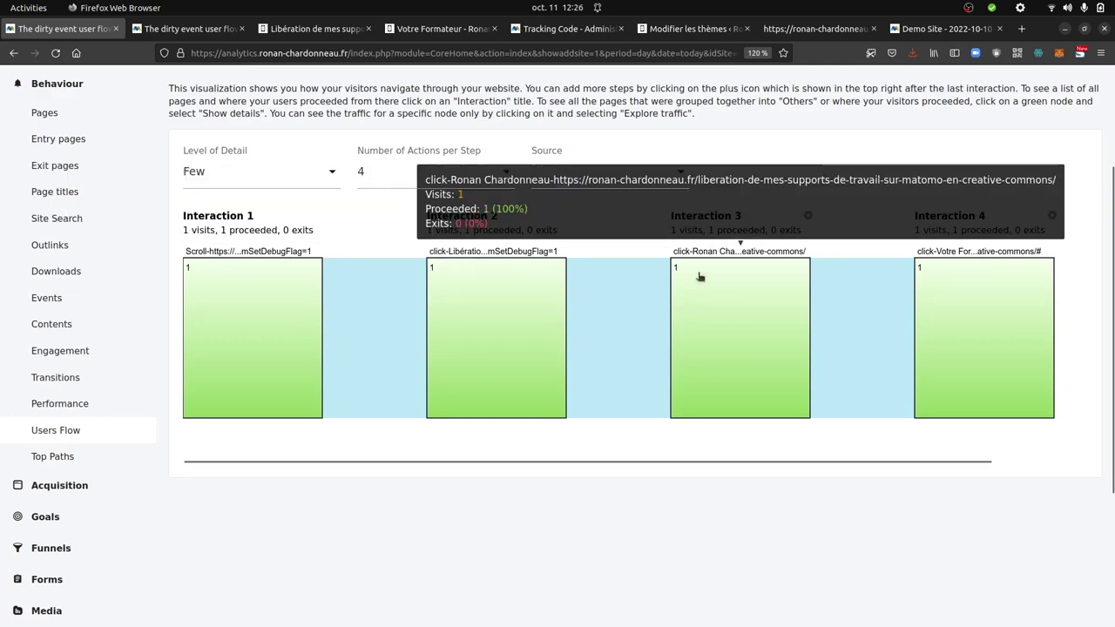
scroll(627, 296, up, 3)
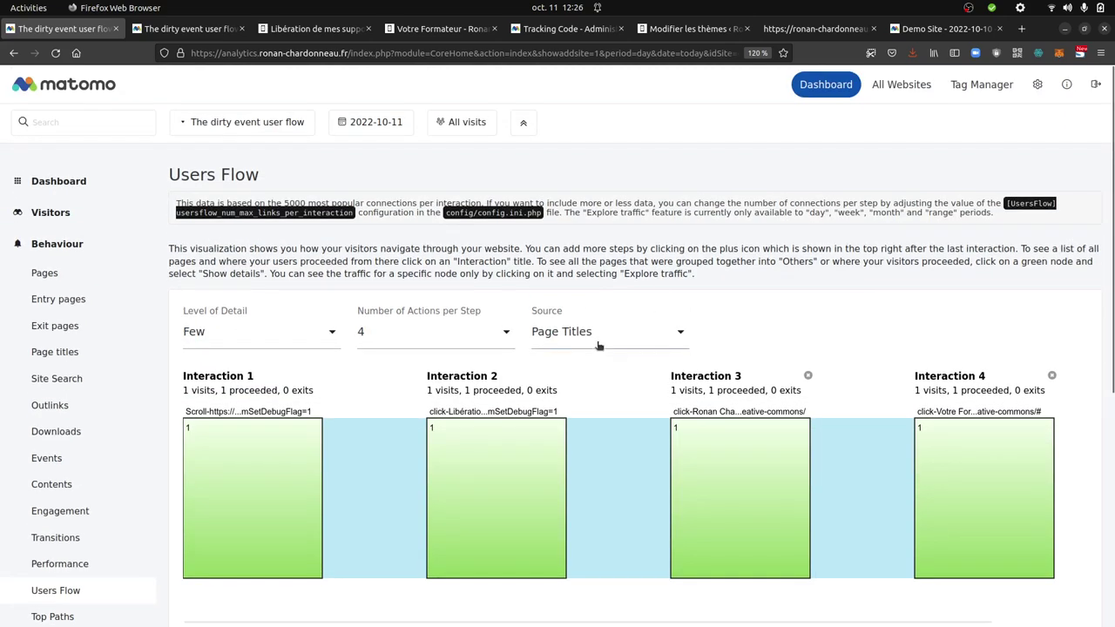
click(601, 348)
click(606, 338)
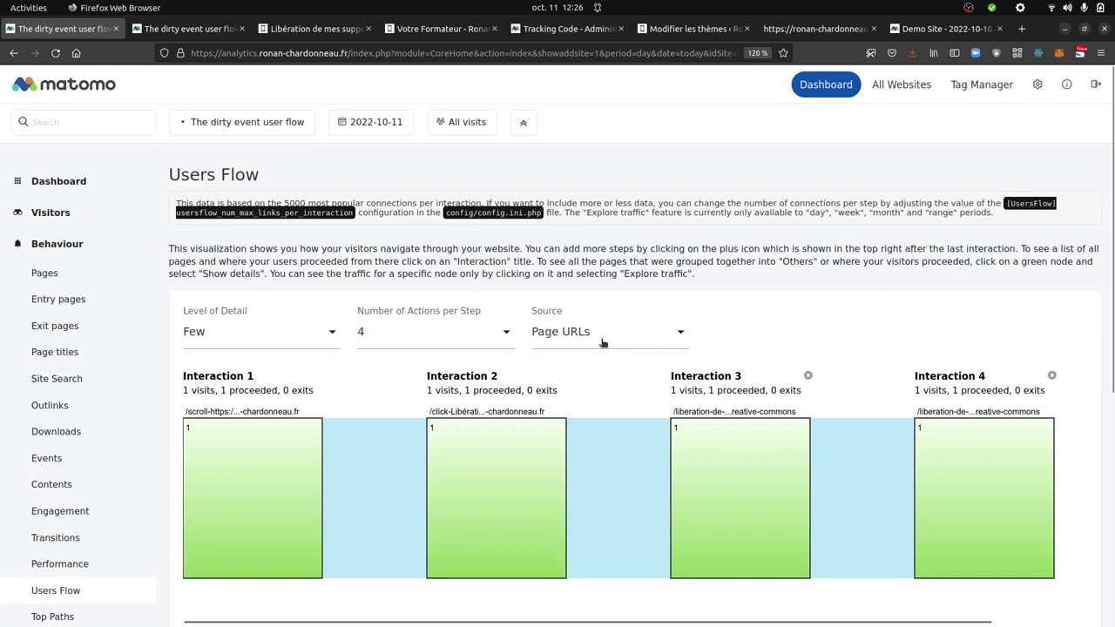
click(550, 342)
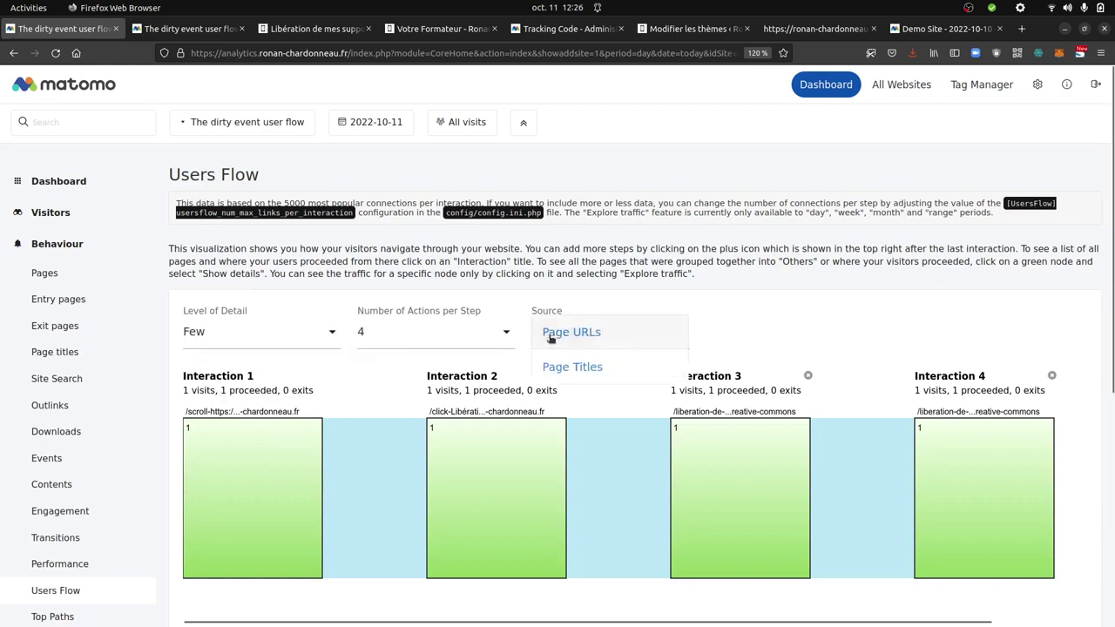
click(578, 370)
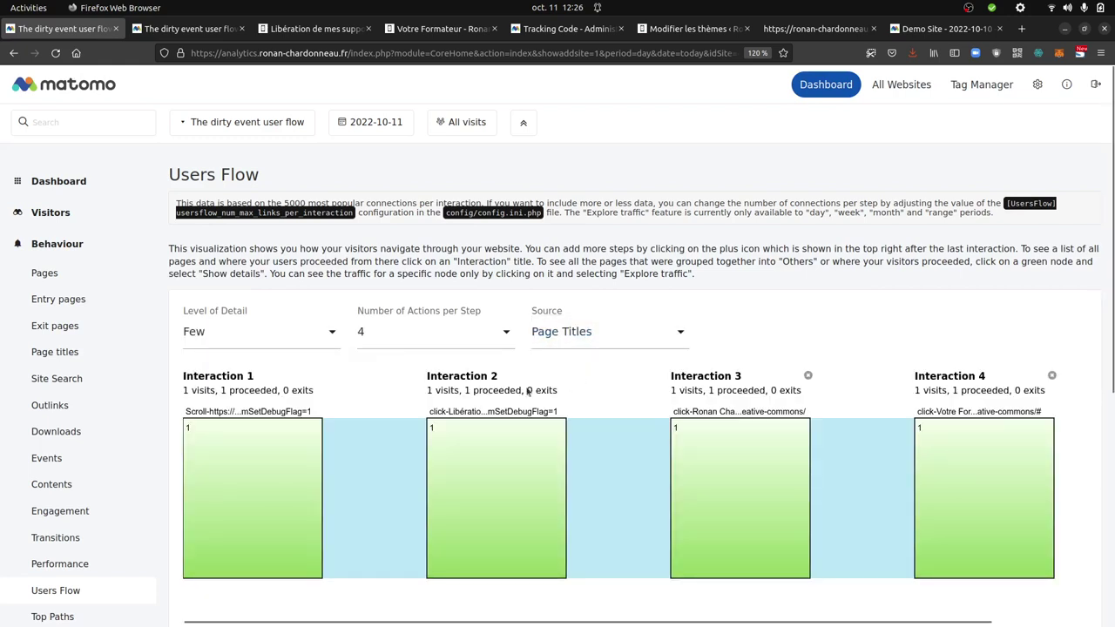